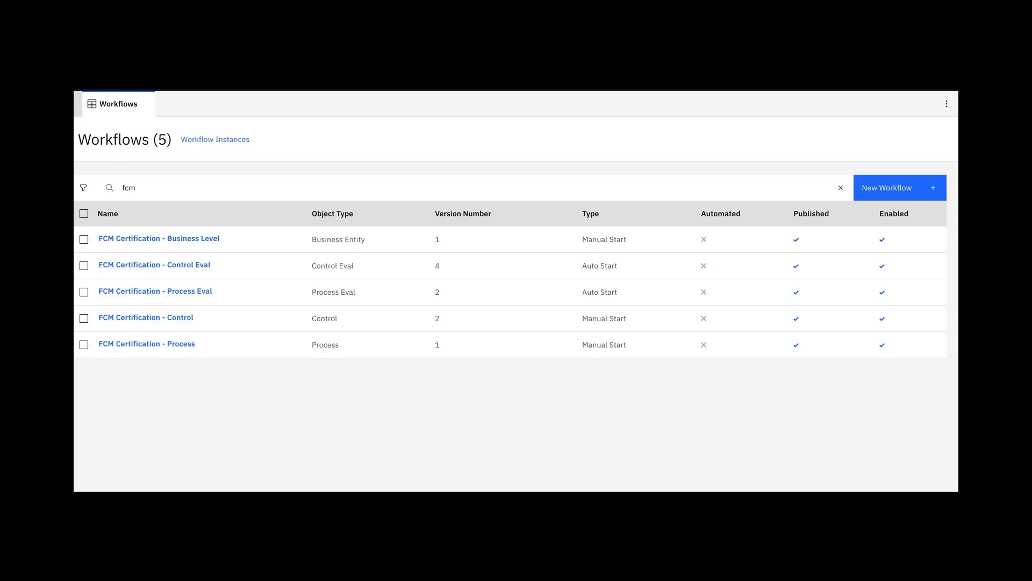
Step: Open the FCM Certification - Business Level workflow and review the settings of its Quarterly Certifications scheduled start
{"action": "left_click", "coordinate": [159, 239]}
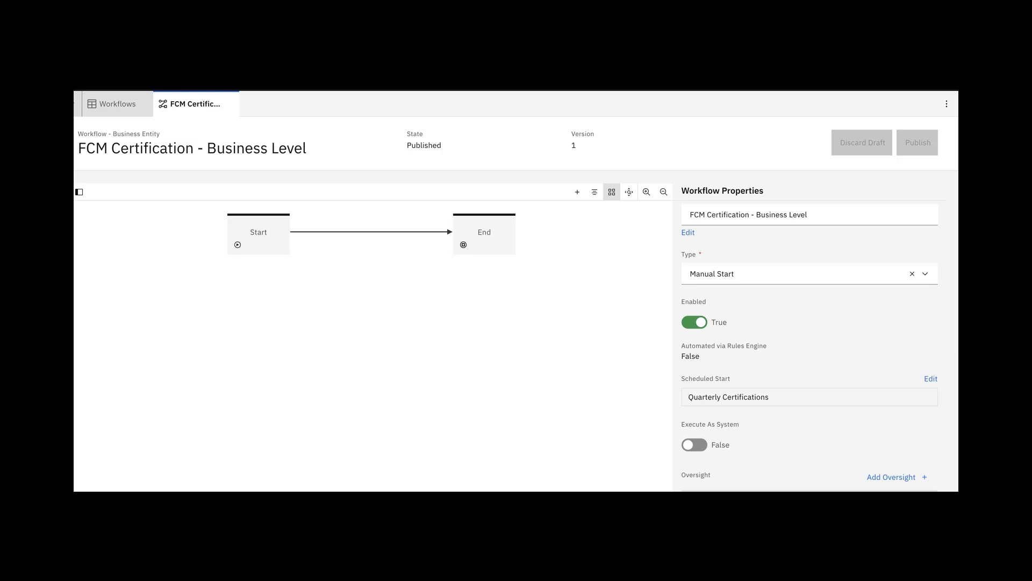
{"action": "scroll", "coordinate": [813, 346], "scroll_direction": "down", "scroll_amount": 1}
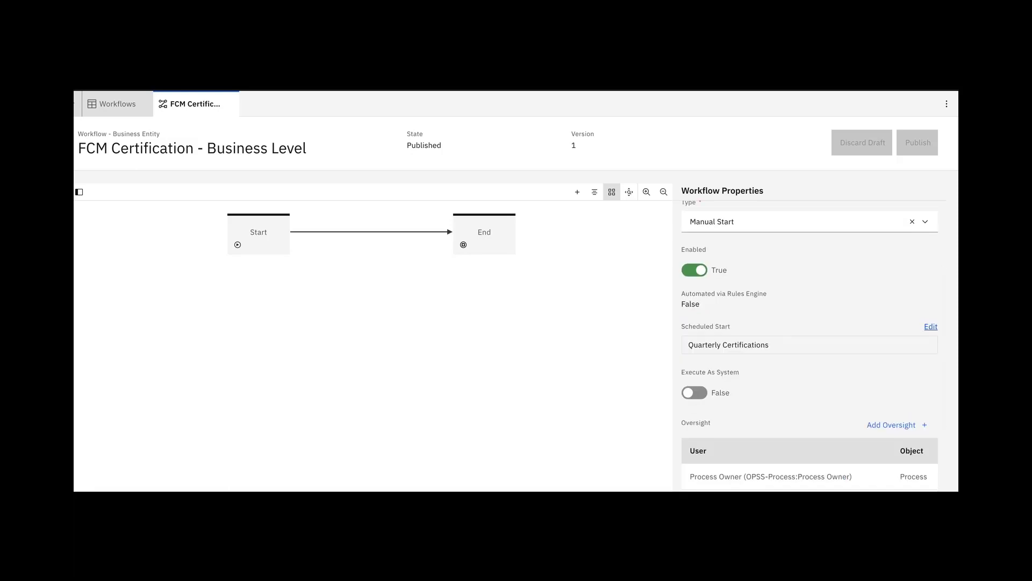
{"action": "left_click", "coordinate": [930, 326]}
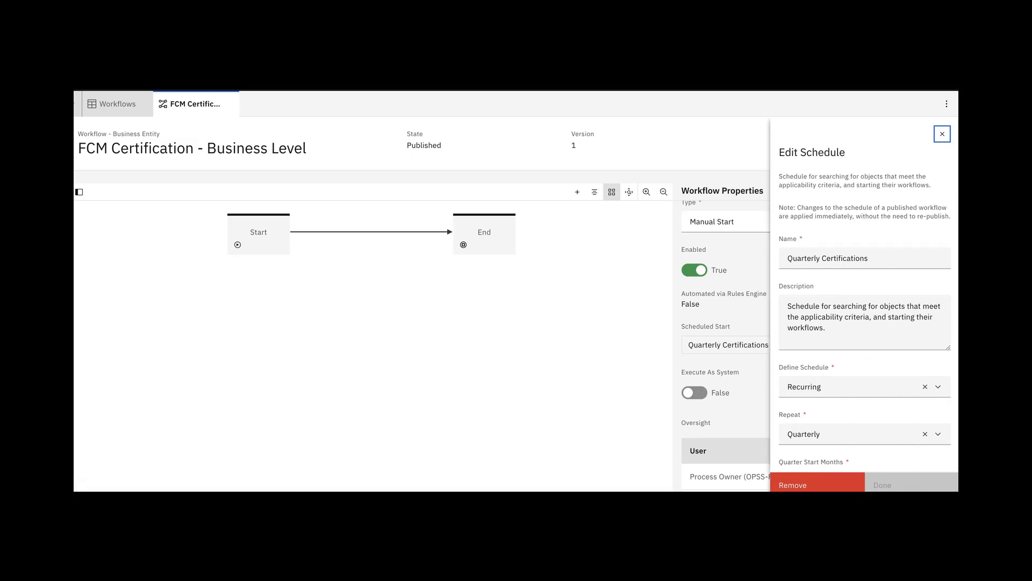
{"action": "scroll", "coordinate": [865, 322], "scroll_direction": "down", "scroll_amount": 2}
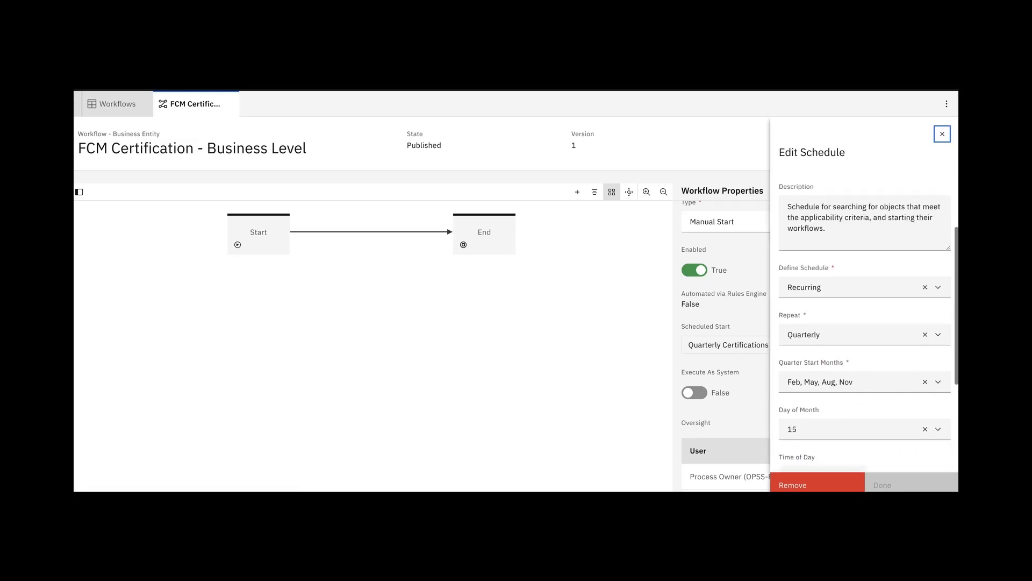
{"action": "scroll", "coordinate": [865, 323], "scroll_direction": "down", "scroll_amount": 1}
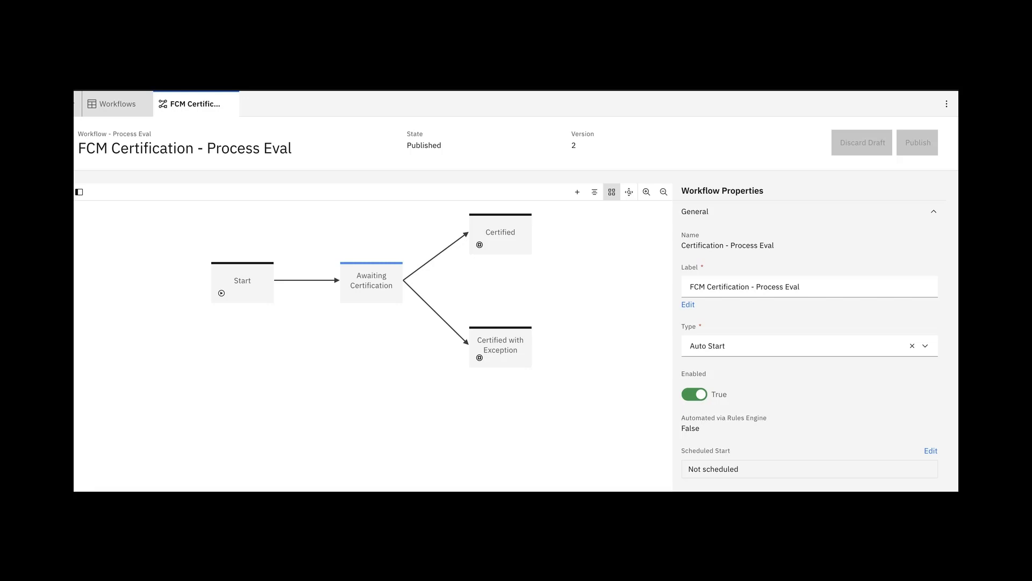
Step: Review the FCM Certification - Process Eval workflow's oversight and due date properties and select its Awaiting Certification stage
{"action": "scroll", "coordinate": [809, 344], "scroll_direction": "down", "scroll_amount": 5}
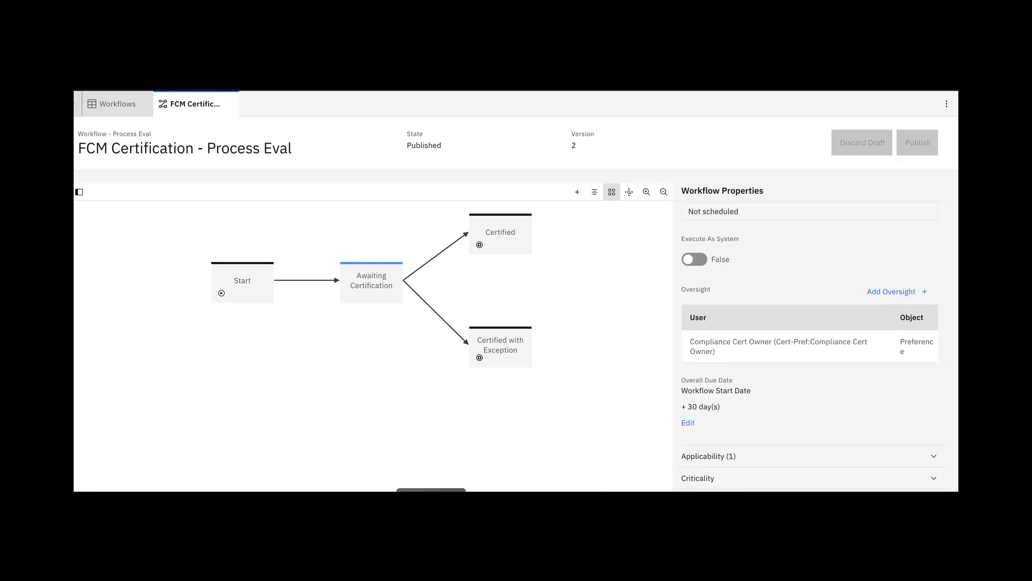
{"action": "left_click", "coordinate": [371, 282]}
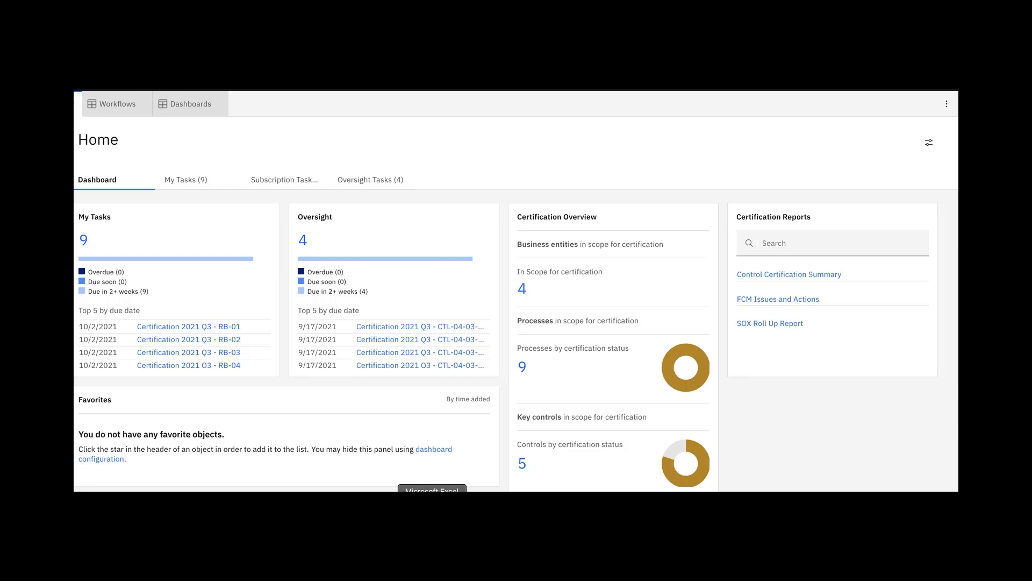
Step: Go from the home dashboard to the full list of assigned tasks and open Certification 2021 Q3 - RB-01
{"action": "scroll", "coordinate": [613, 349], "scroll_direction": "down", "scroll_amount": 1}
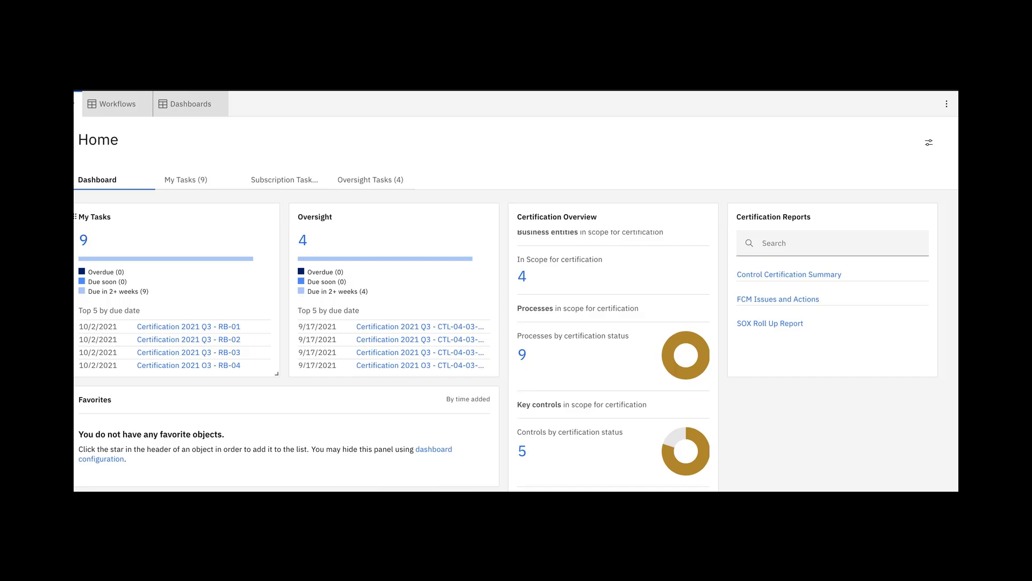
{"action": "left_click", "coordinate": [85, 259]}
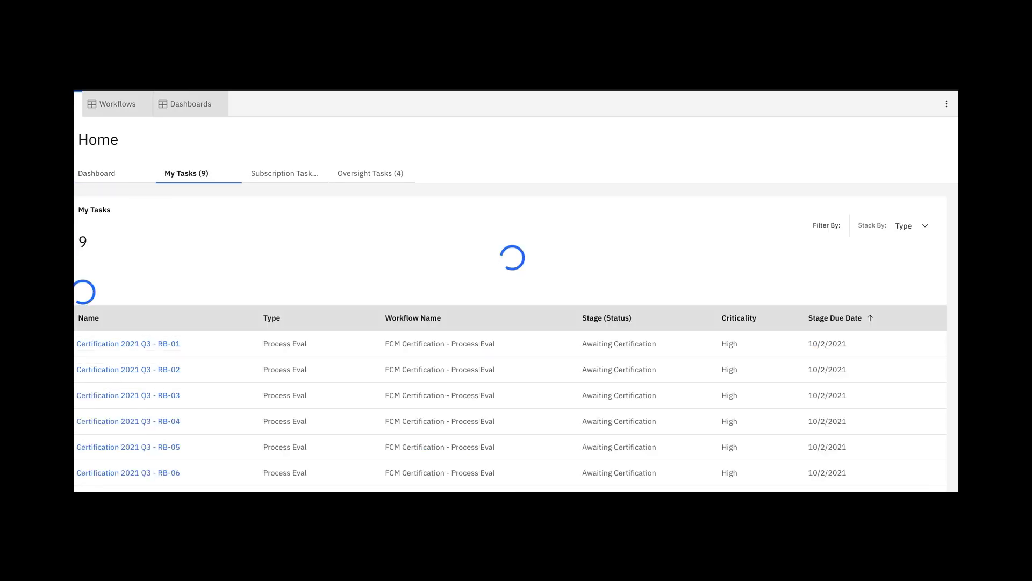
{"action": "scroll", "coordinate": [510, 322], "scroll_direction": "down", "scroll_amount": 3}
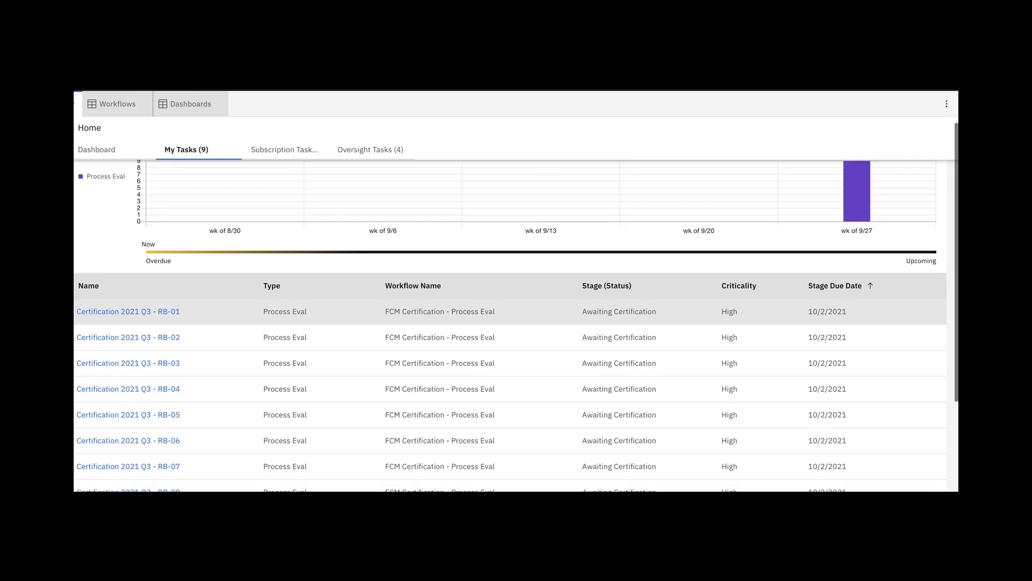
{"action": "scroll", "coordinate": [511, 301], "scroll_direction": "down", "scroll_amount": 2}
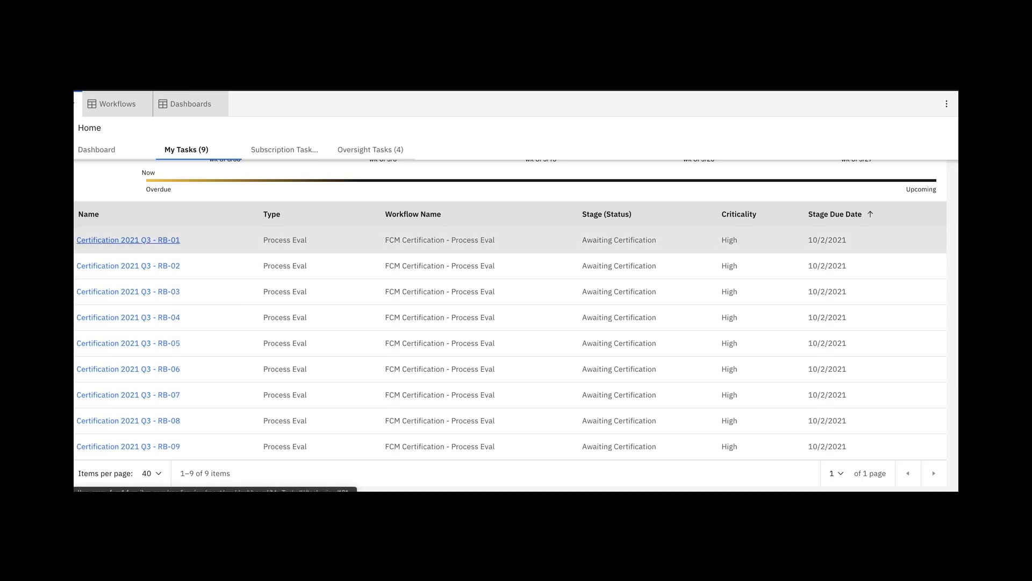
{"action": "left_click", "coordinate": [128, 239]}
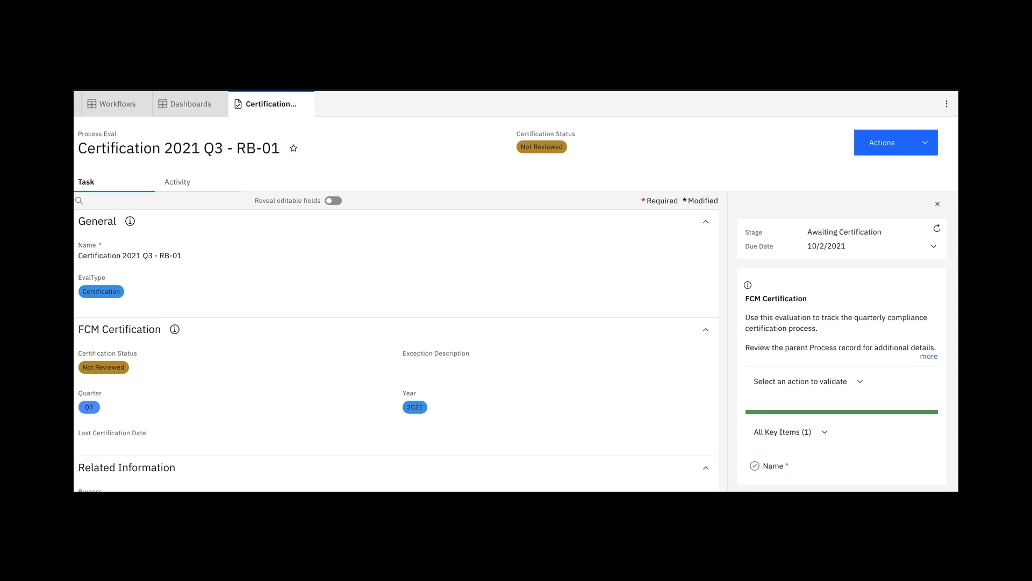
Step: Review the evaluation's FCM Certification fields, its related process and its attached documents
{"action": "scroll", "coordinate": [396, 338], "scroll_direction": "down", "scroll_amount": 2}
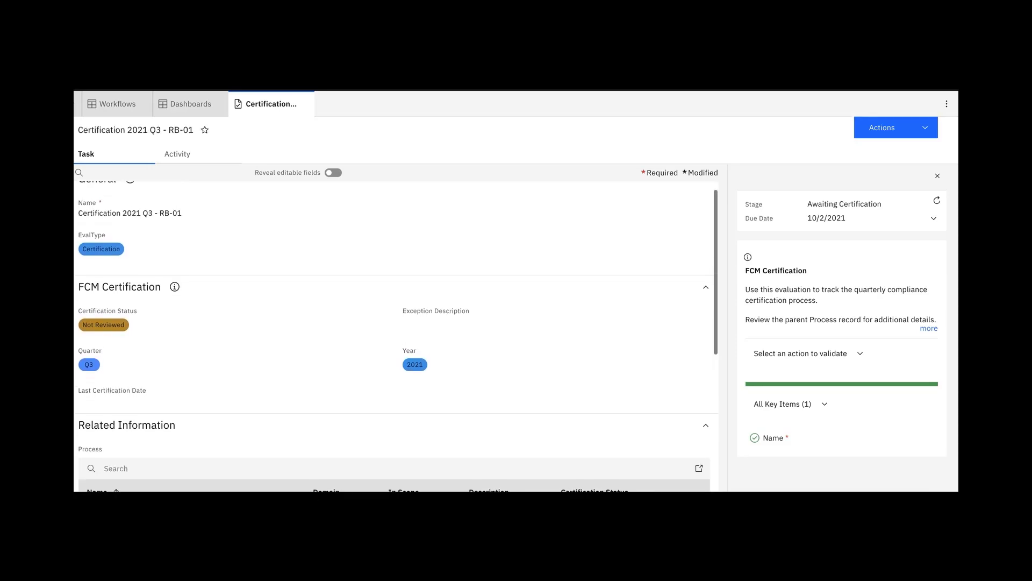
{"action": "scroll", "coordinate": [397, 333], "scroll_direction": "down", "scroll_amount": 1}
{"action": "scroll", "coordinate": [396, 339], "scroll_direction": "down", "scroll_amount": 1}
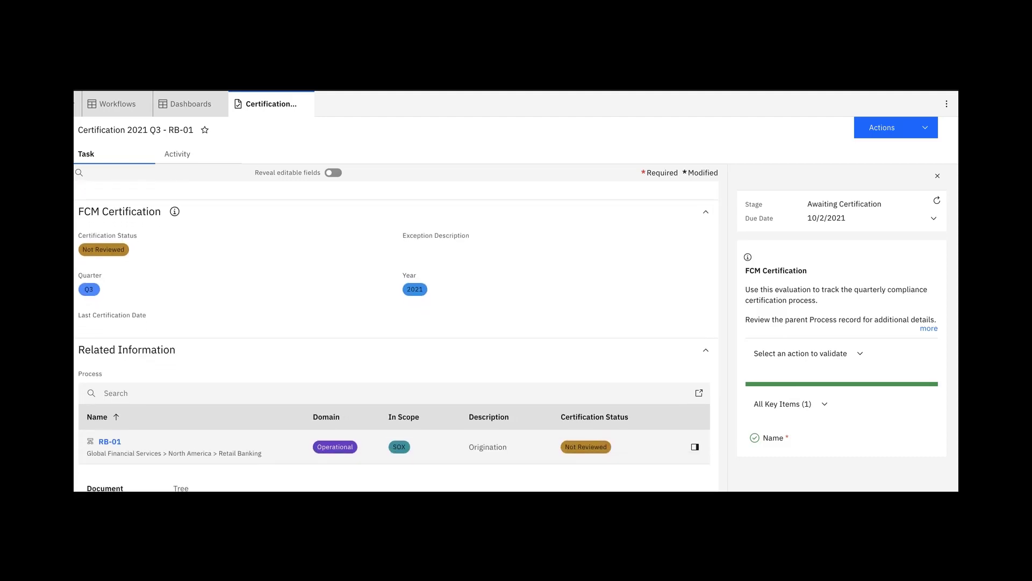
{"action": "scroll", "coordinate": [396, 333], "scroll_direction": "down", "scroll_amount": 1}
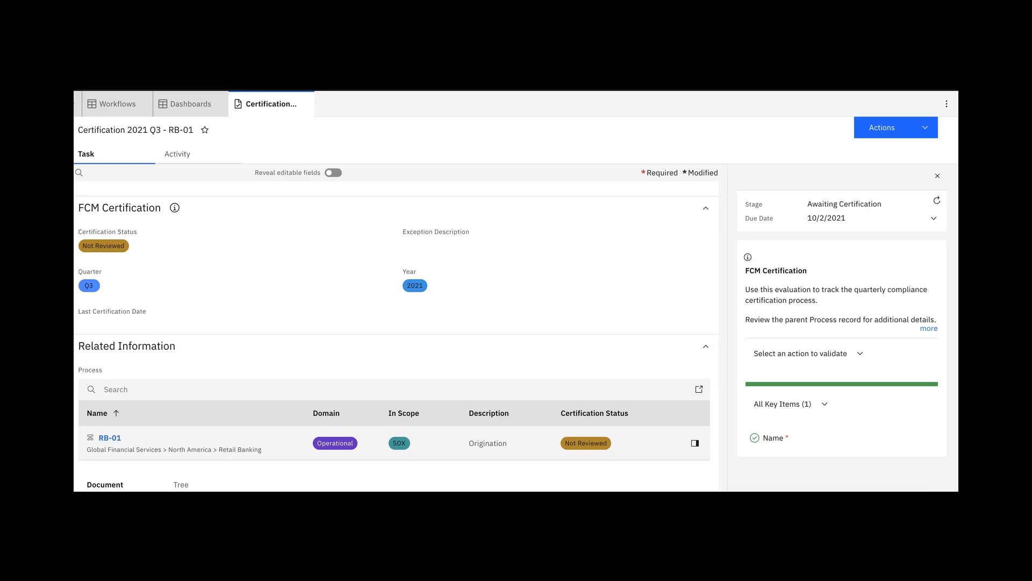
{"action": "scroll", "coordinate": [396, 336], "scroll_direction": "down", "scroll_amount": 2}
{"action": "scroll", "coordinate": [396, 336], "scroll_direction": "down", "scroll_amount": 2}
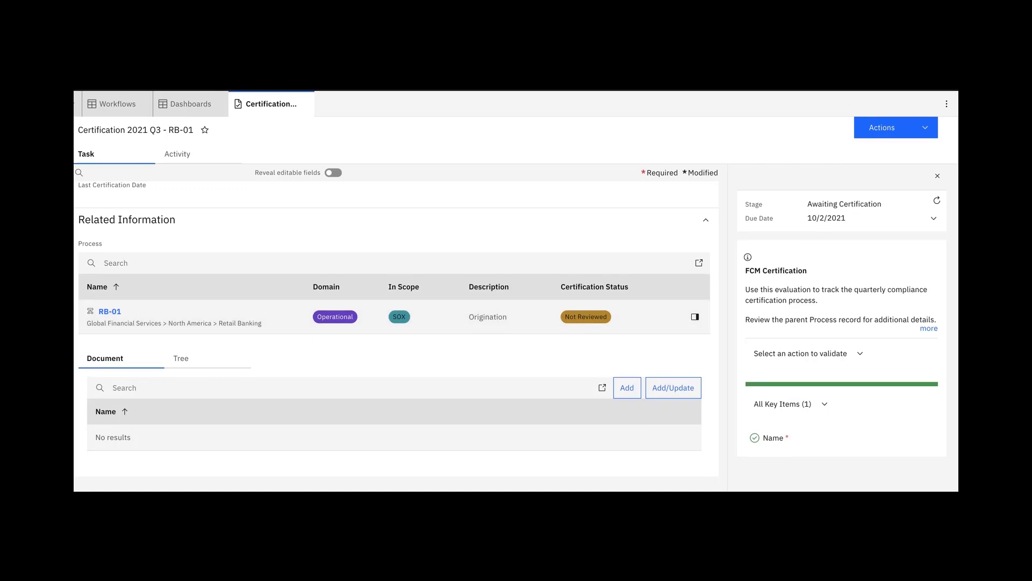
Step: Expand the FCM Certification guidance text and read the full instructions for the evaluation
{"action": "left_click", "coordinate": [928, 328]}
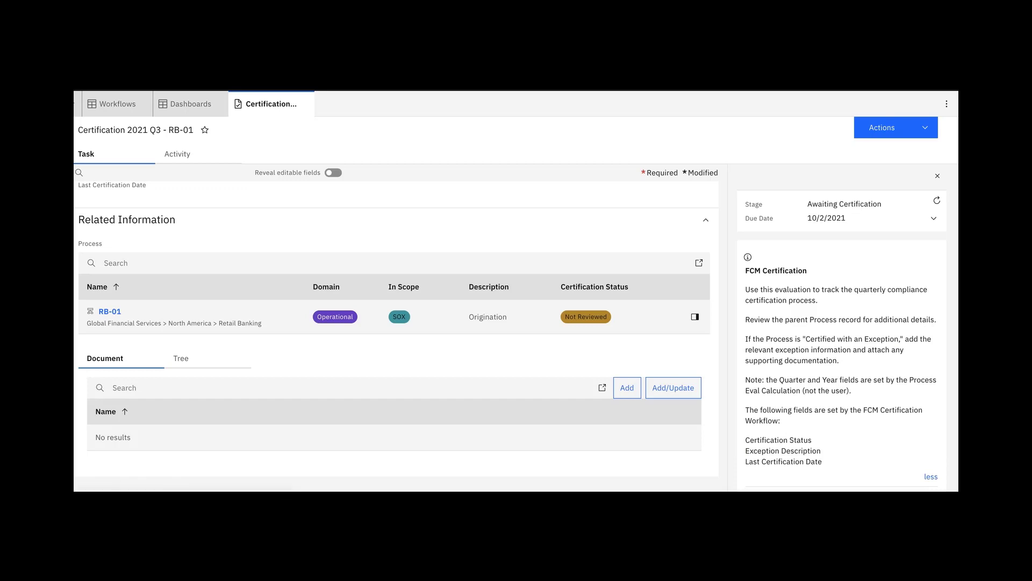
{"action": "scroll", "coordinate": [841, 323], "scroll_direction": "down", "scroll_amount": 1}
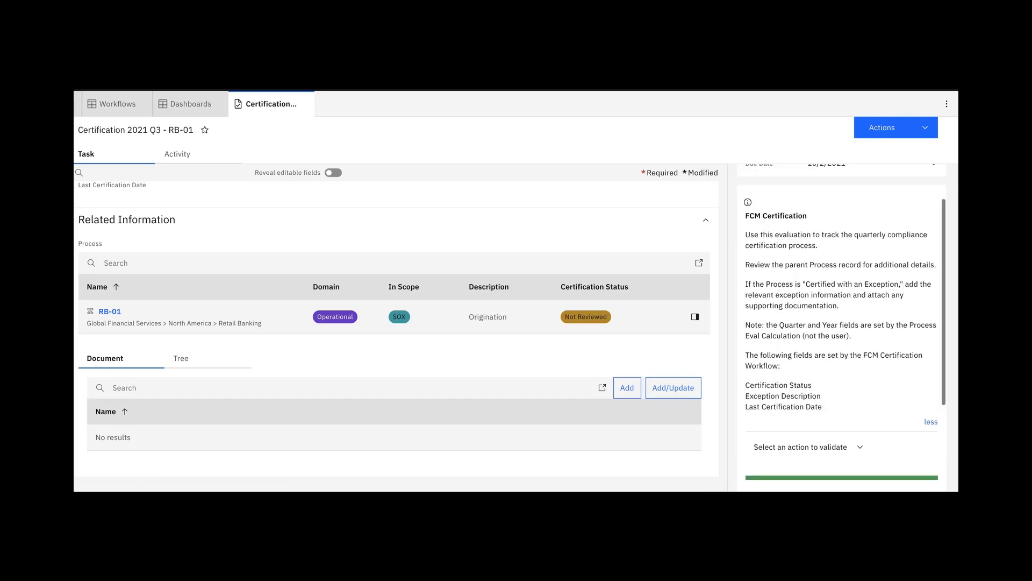
{"action": "scroll", "coordinate": [841, 323], "scroll_direction": "down", "scroll_amount": 1}
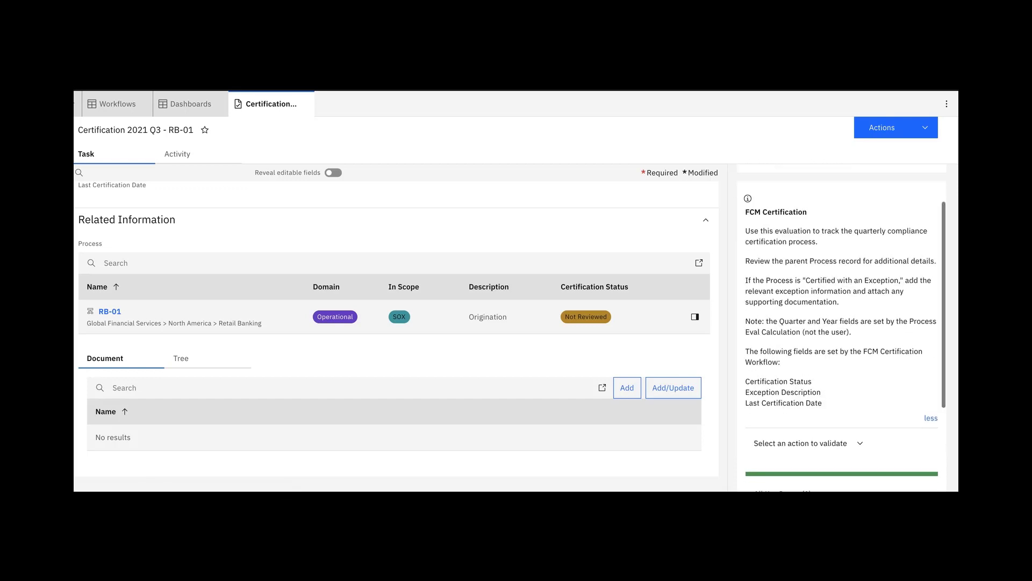
{"action": "scroll", "coordinate": [842, 323], "scroll_direction": "down", "scroll_amount": 2}
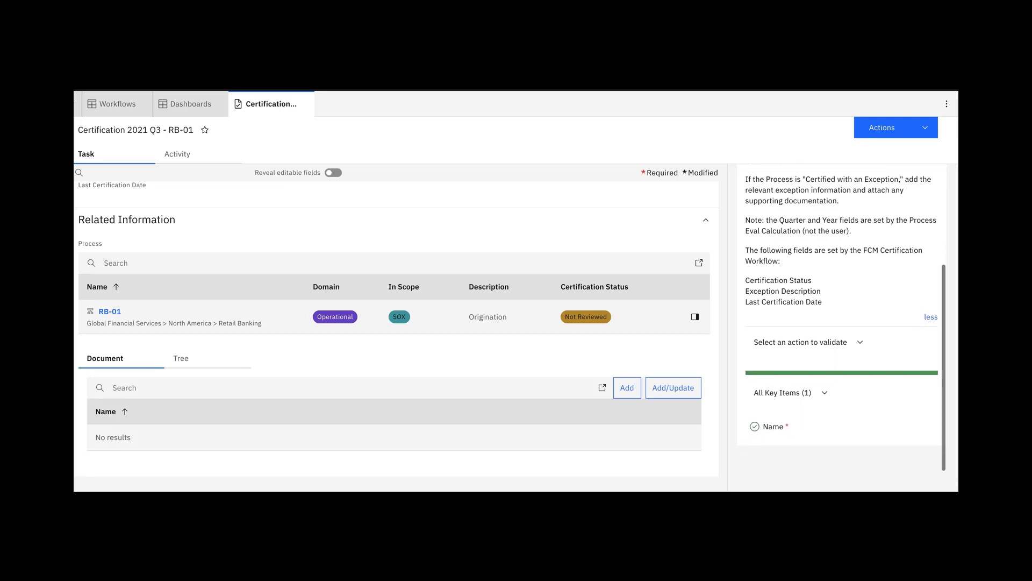
{"action": "scroll", "coordinate": [842, 322], "scroll_direction": "up", "scroll_amount": 2}
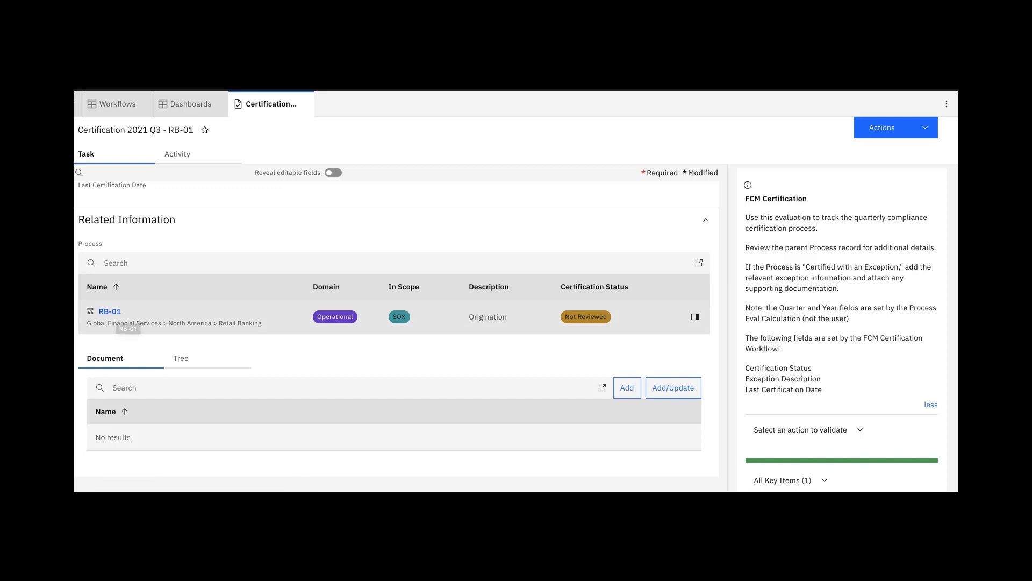
Step: Open a quick view of the related process RB-01 and examine its FCM Certification details and certification records
{"action": "left_click", "coordinate": [695, 317]}
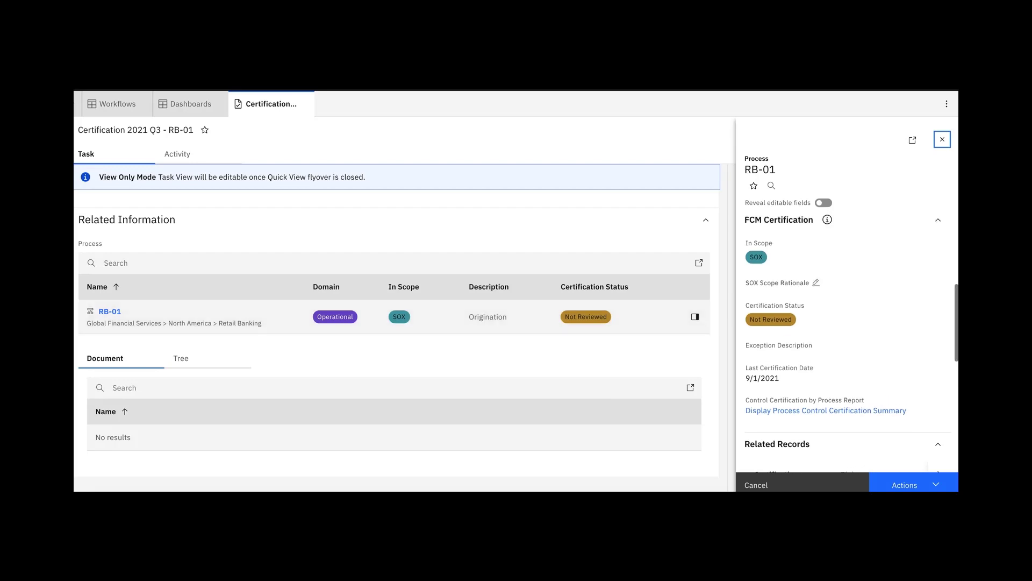
{"action": "scroll", "coordinate": [847, 340], "scroll_direction": "down", "scroll_amount": 3}
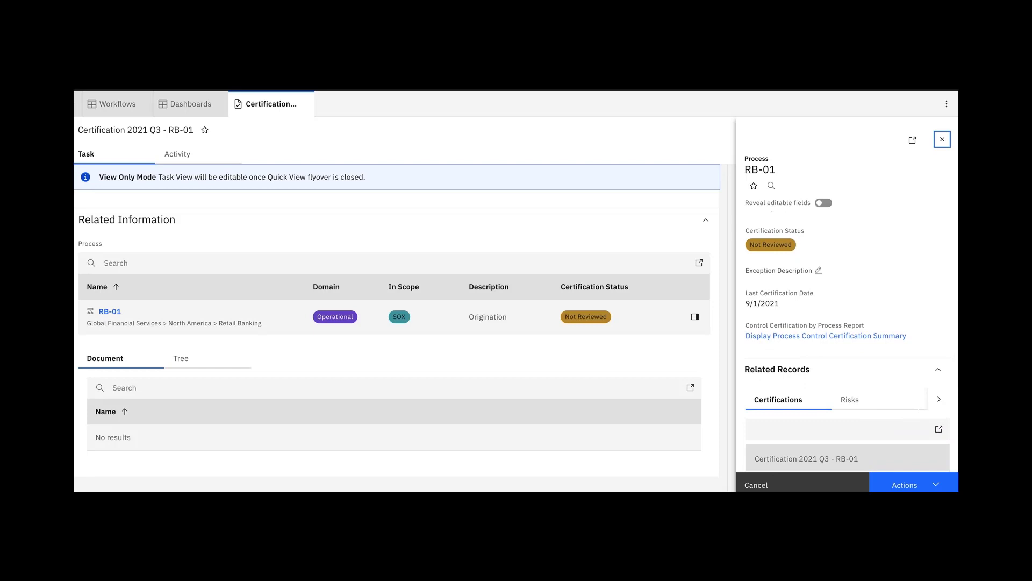
{"action": "scroll", "coordinate": [847, 344], "scroll_direction": "down", "scroll_amount": 2}
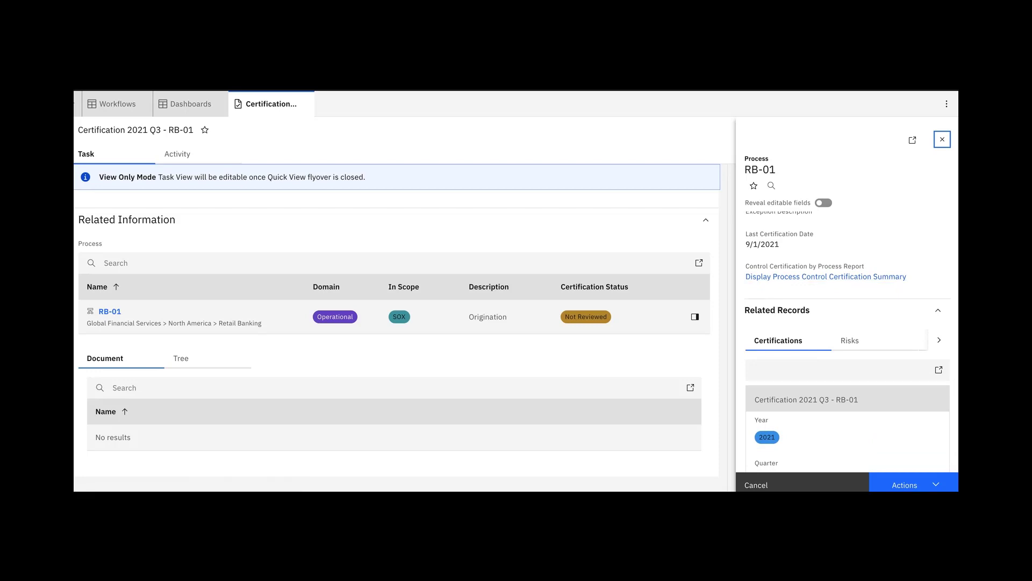
{"action": "scroll", "coordinate": [847, 344], "scroll_direction": "down", "scroll_amount": 1}
{"action": "scroll", "coordinate": [848, 344], "scroll_direction": "up", "scroll_amount": 1}
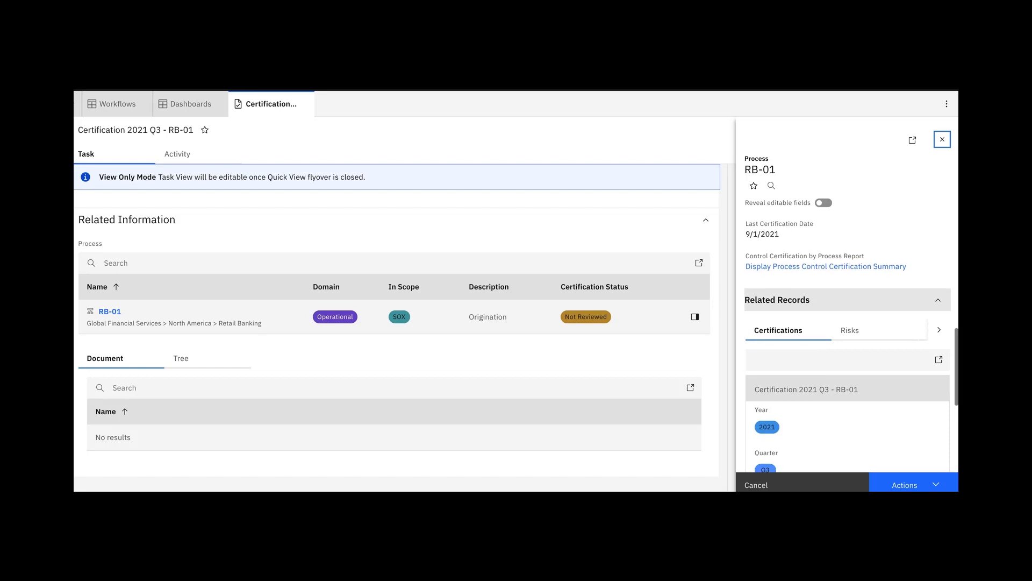
{"action": "scroll", "coordinate": [848, 344], "scroll_direction": "down", "scroll_amount": 3}
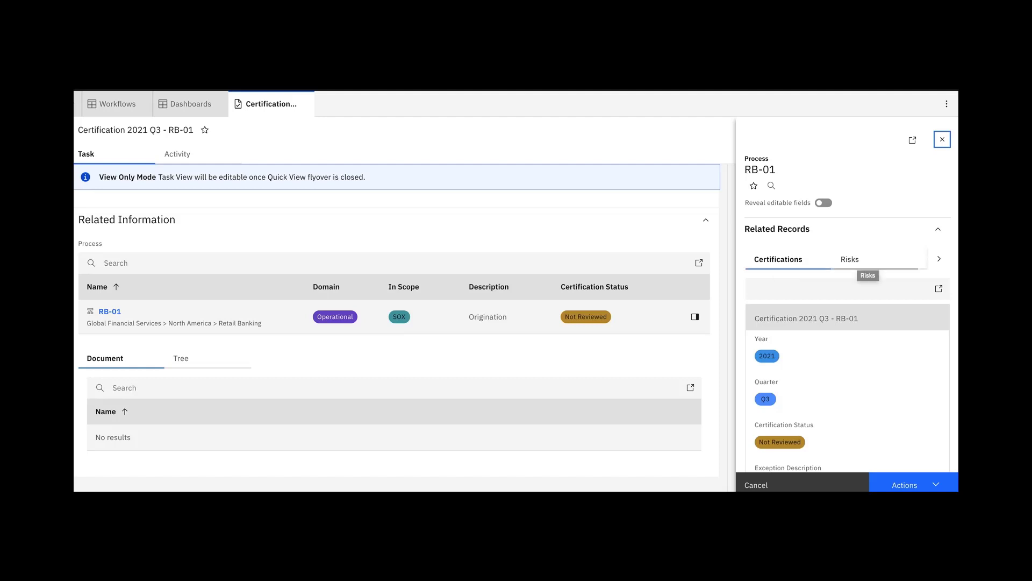
Step: Browse the related record categories of process RB-01, including risks, controls and documents, and close the quick view
{"action": "left_click", "coordinate": [939, 259]}
{"action": "left_click", "coordinate": [939, 258]}
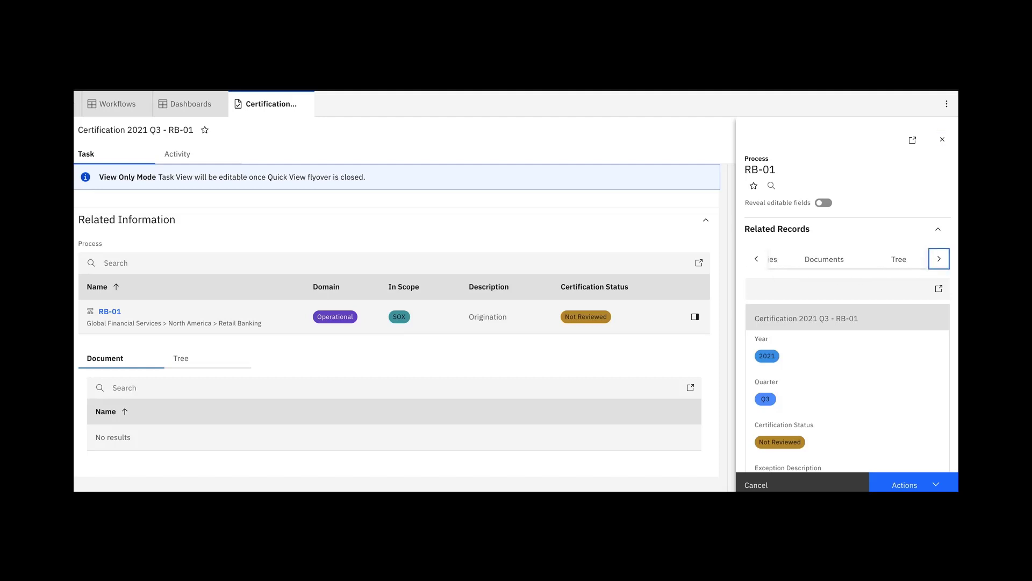
{"action": "left_click", "coordinate": [757, 258]}
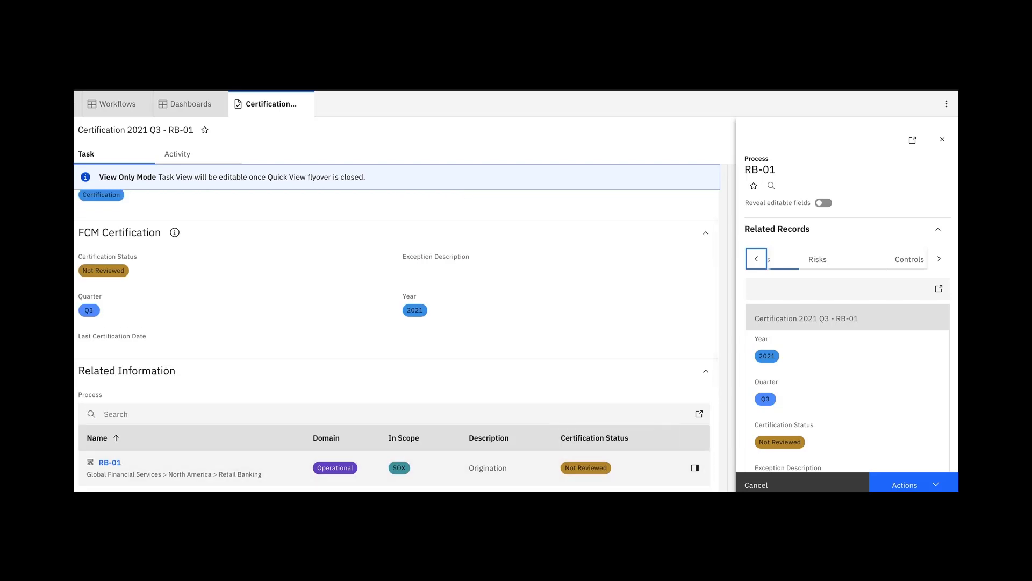
{"action": "left_click", "coordinate": [942, 140]}
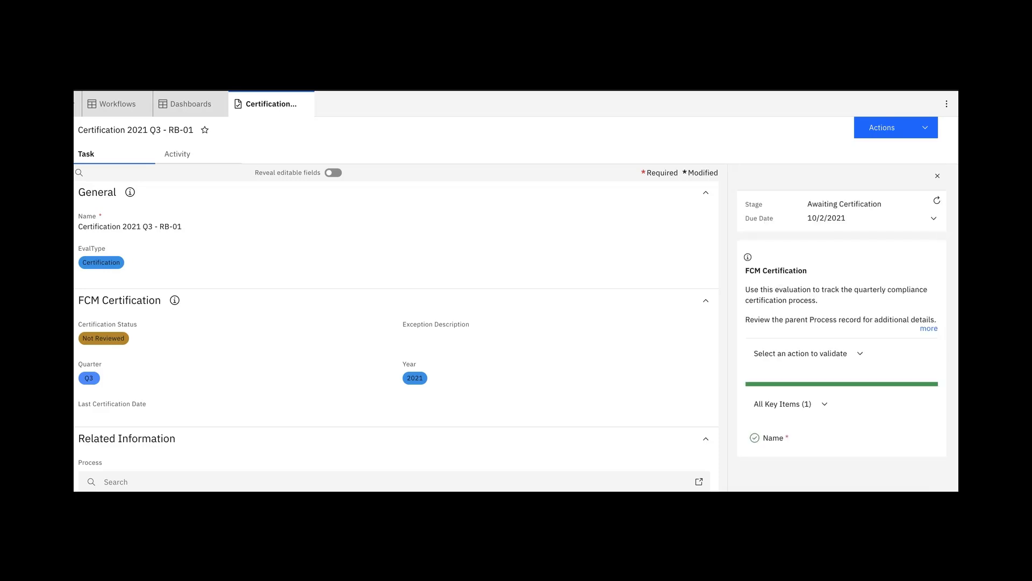
Step: Certify the Certification 2021 Q3 - RB-01 evaluation without exception and accept the certification statement
{"action": "left_click", "coordinate": [892, 127]}
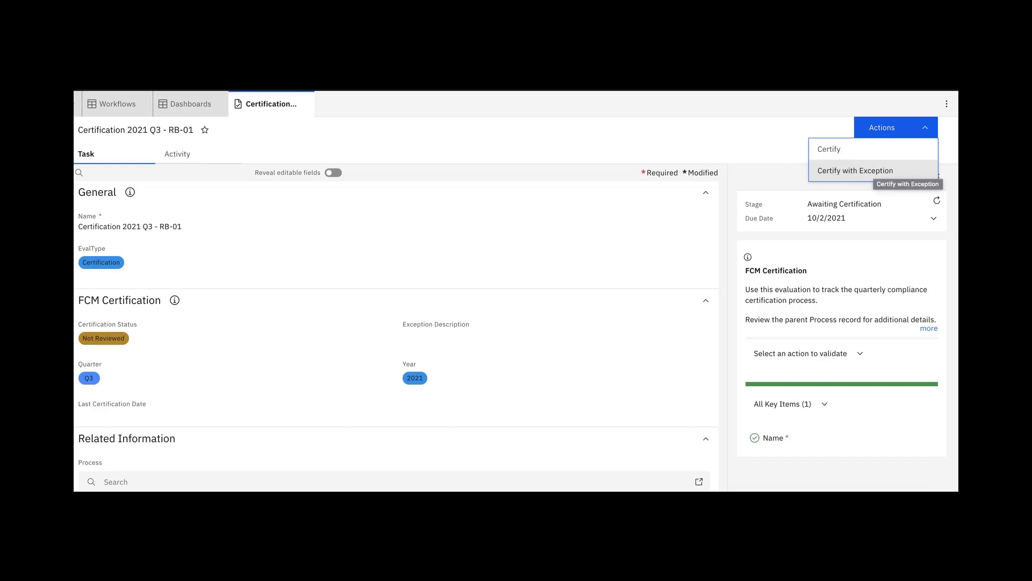
{"action": "left_click", "coordinate": [838, 151]}
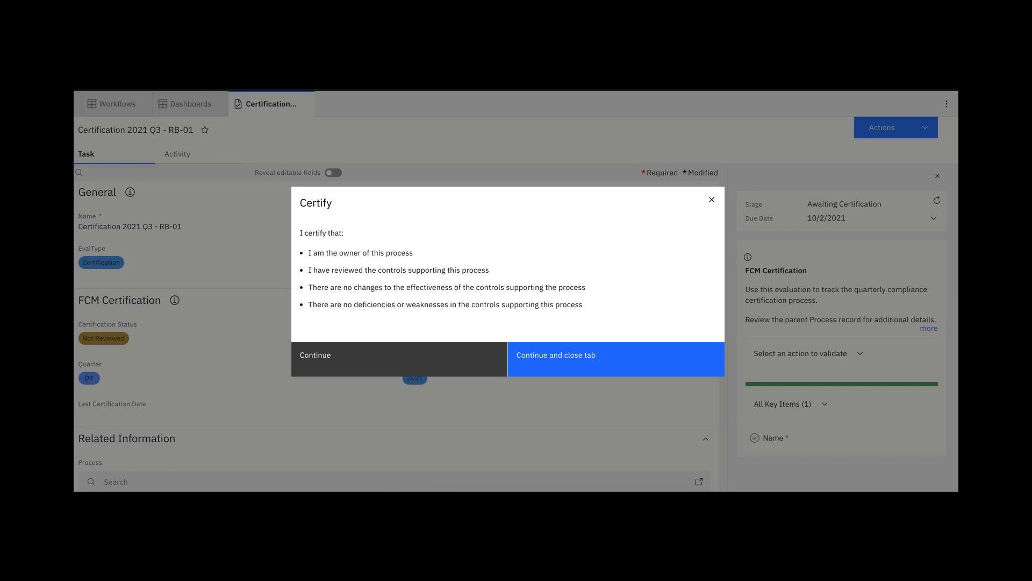
{"action": "key", "text": "Return"}
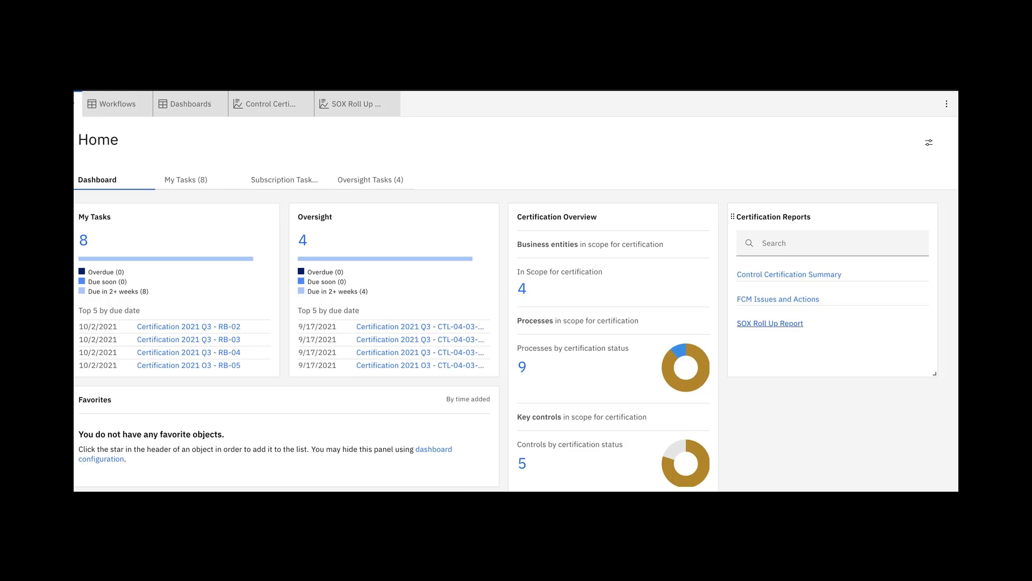
Step: Open the SOX Roll Up Report from the home dashboard and check the certification status of process RB-01
{"action": "left_click", "coordinate": [770, 323]}
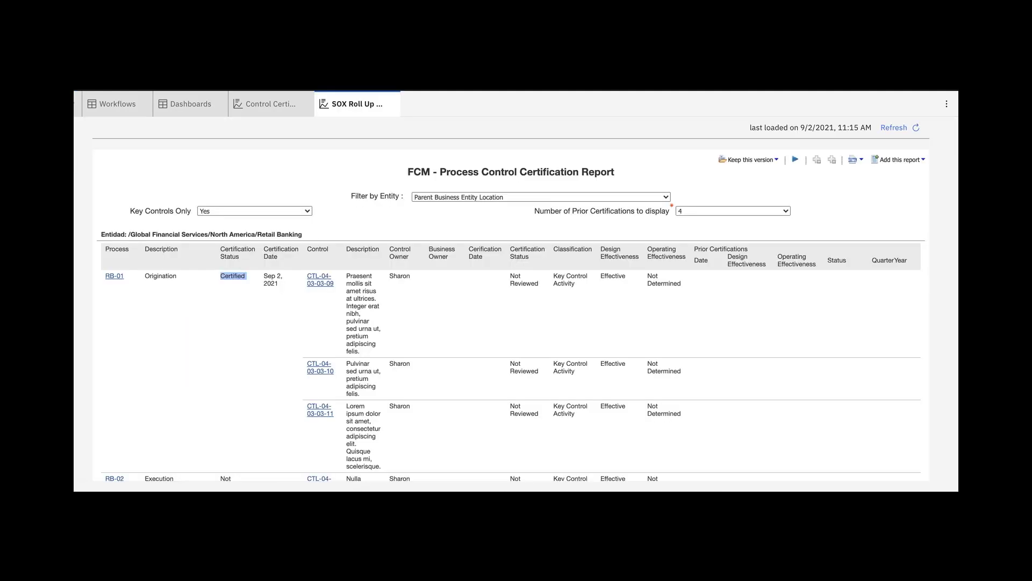
{"action": "scroll", "coordinate": [511, 323], "scroll_direction": "down", "scroll_amount": 1}
{"action": "scroll", "coordinate": [511, 322], "scroll_direction": "up", "scroll_amount": 1}
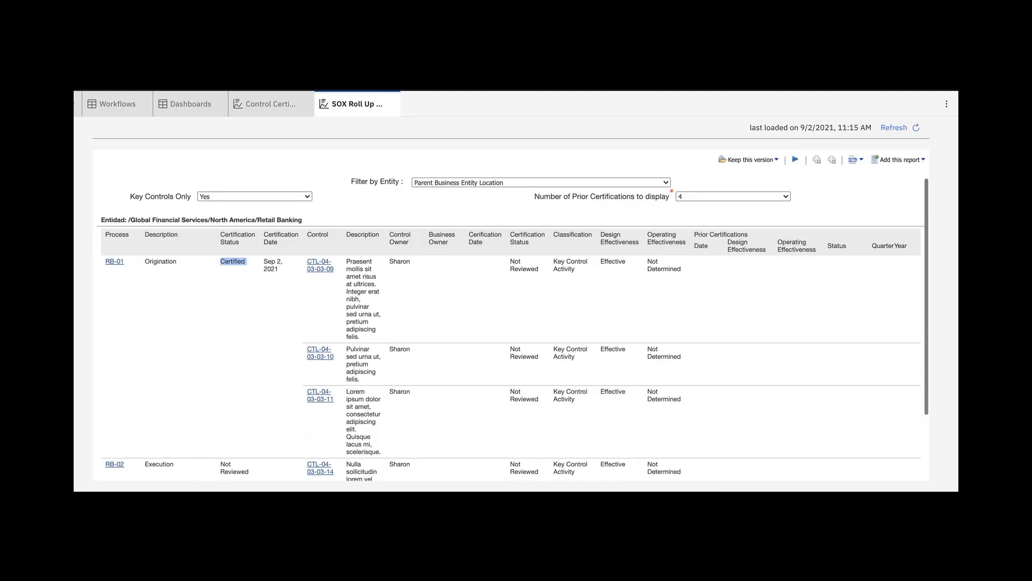
{"action": "scroll", "coordinate": [511, 322], "scroll_direction": "down", "scroll_amount": 1}
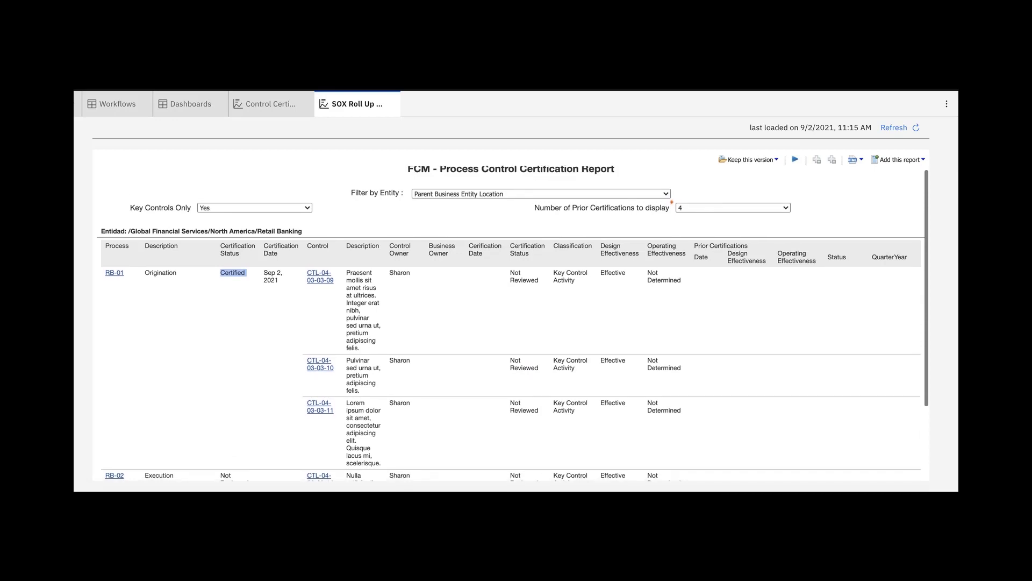
Step: Examine the SOX Roll Up Report's filter choices for key controls only, entity, and number of prior certifications, keeping the current selections
{"action": "scroll", "coordinate": [511, 323], "scroll_direction": "up", "scroll_amount": 1}
{"action": "scroll", "coordinate": [510, 323], "scroll_direction": "down", "scroll_amount": 1}
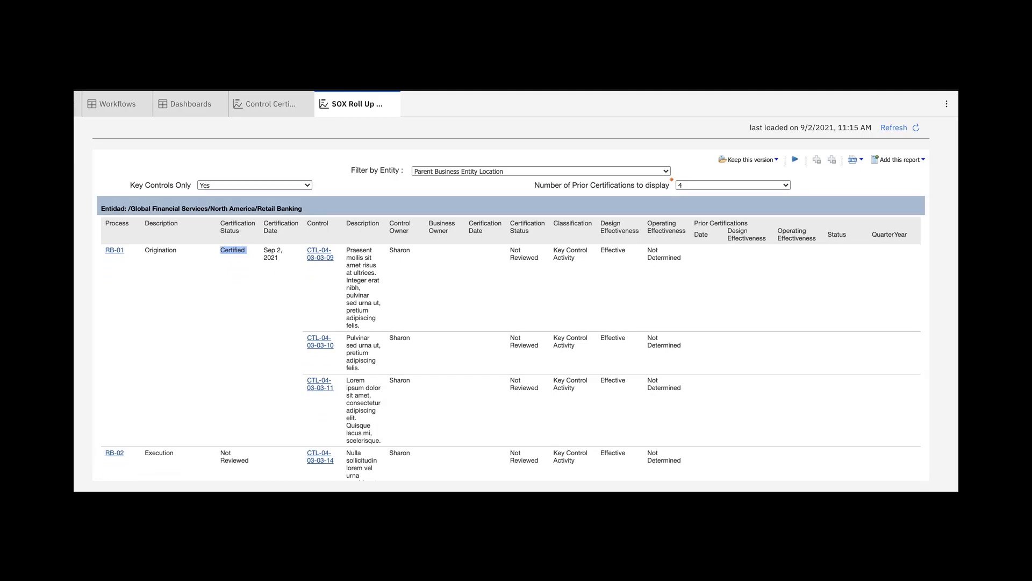
{"action": "left_click", "coordinate": [254, 185]}
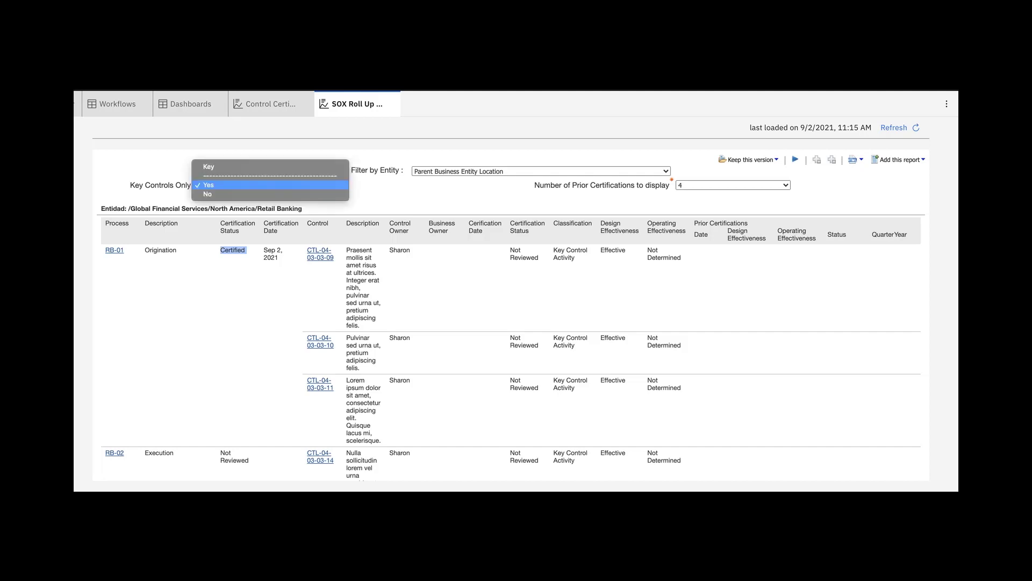
{"action": "left_click", "coordinate": [254, 185]}
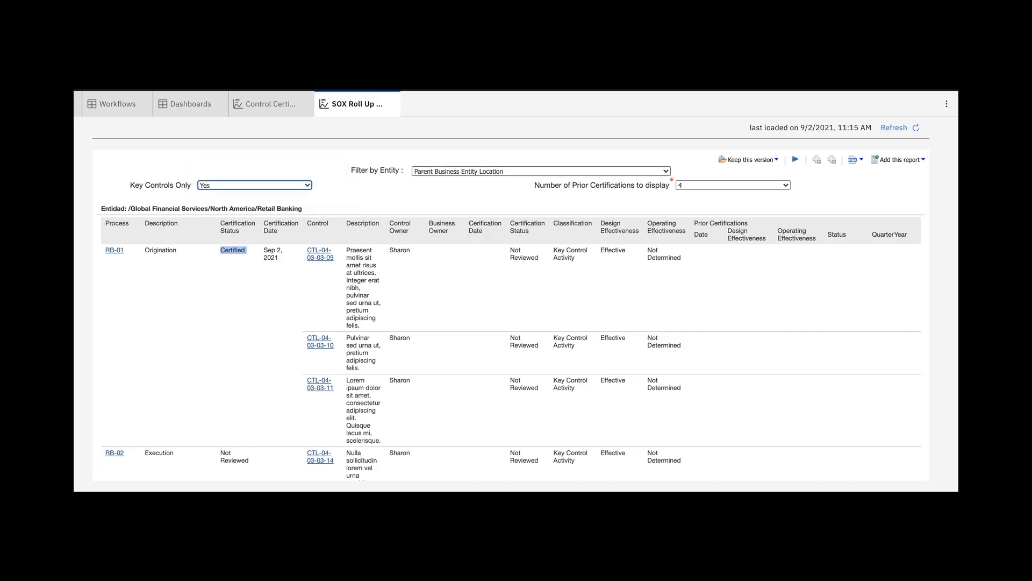
{"action": "left_click", "coordinate": [541, 171]}
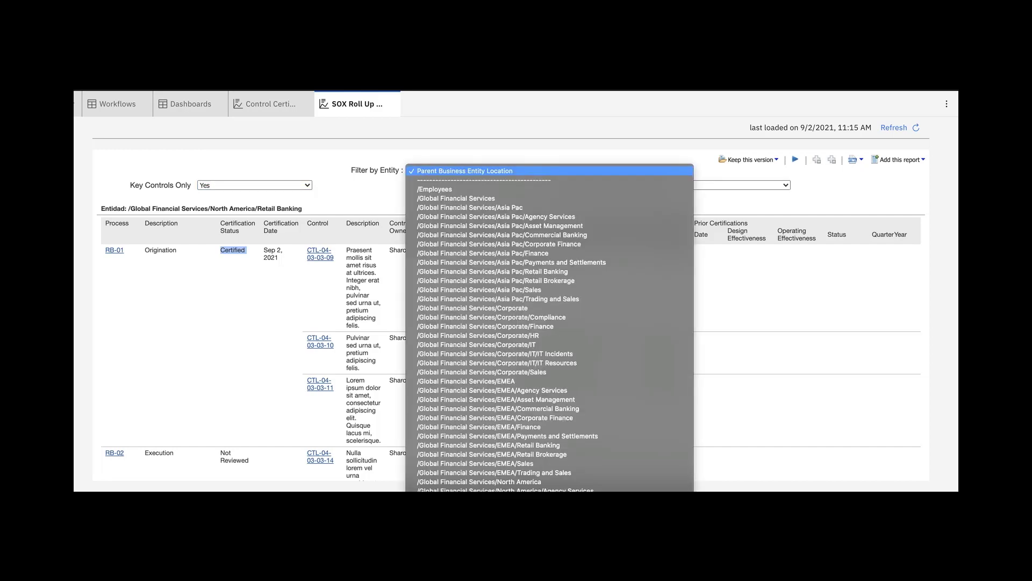
{"action": "key", "text": "Escape"}
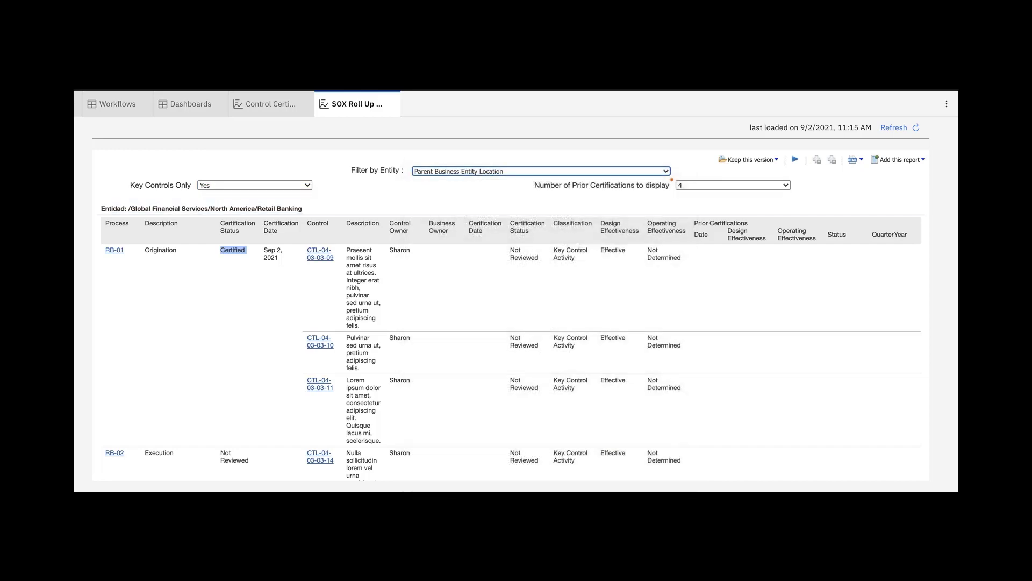
{"action": "left_click", "coordinate": [733, 185]}
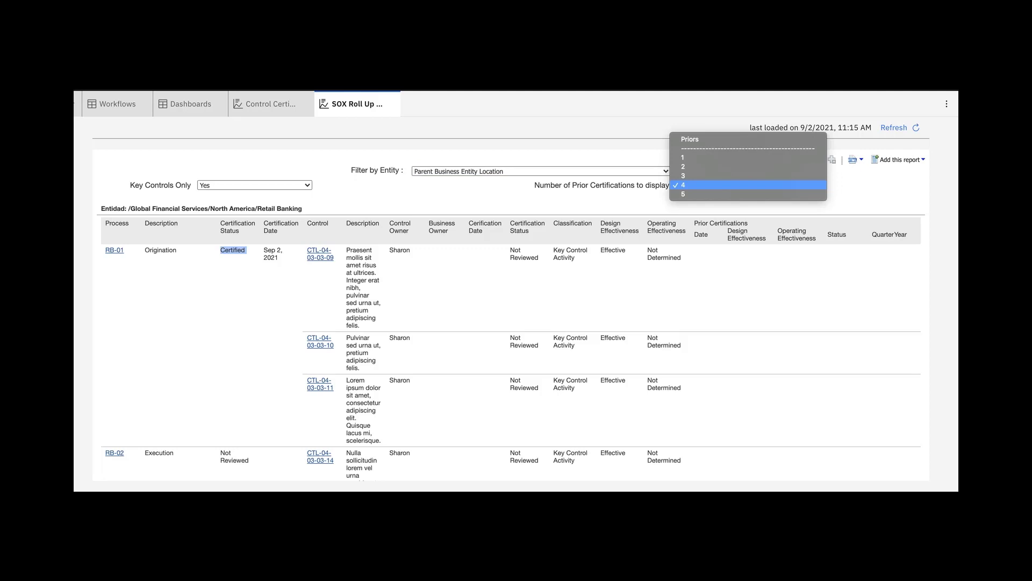
{"action": "key", "text": "Return"}
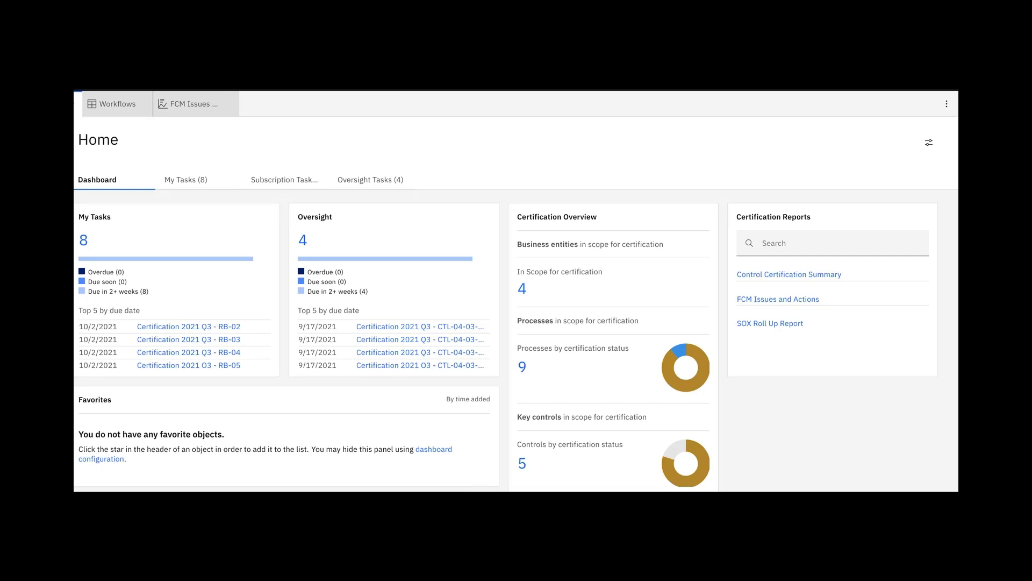
Step: Open the FCM Issues and Actions report from the home dashboard and review the listed issues with their assignees, due dates and statuses
{"action": "left_click", "coordinate": [778, 299]}
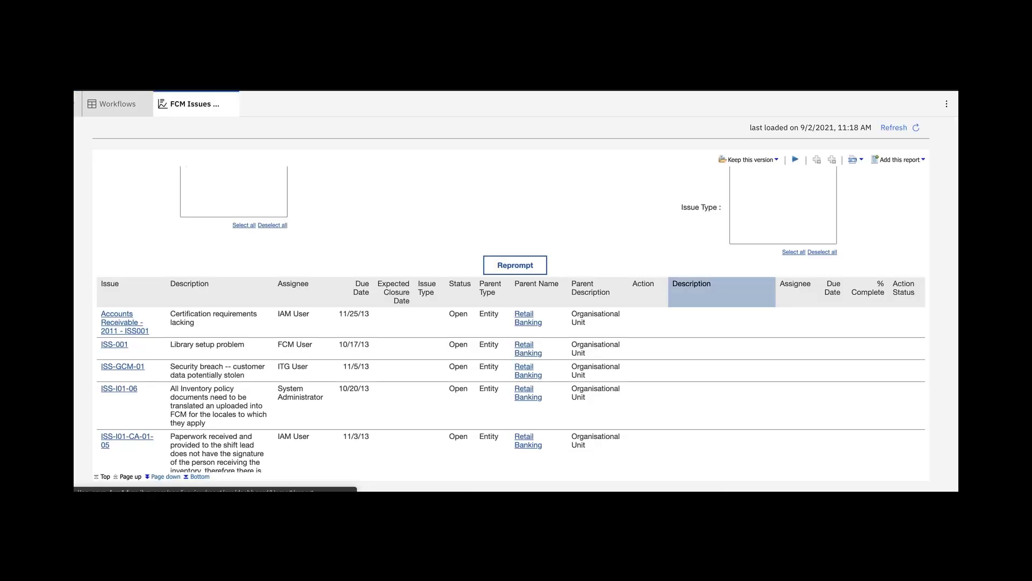
{"action": "scroll", "coordinate": [513, 328], "scroll_direction": "down", "scroll_amount": 1}
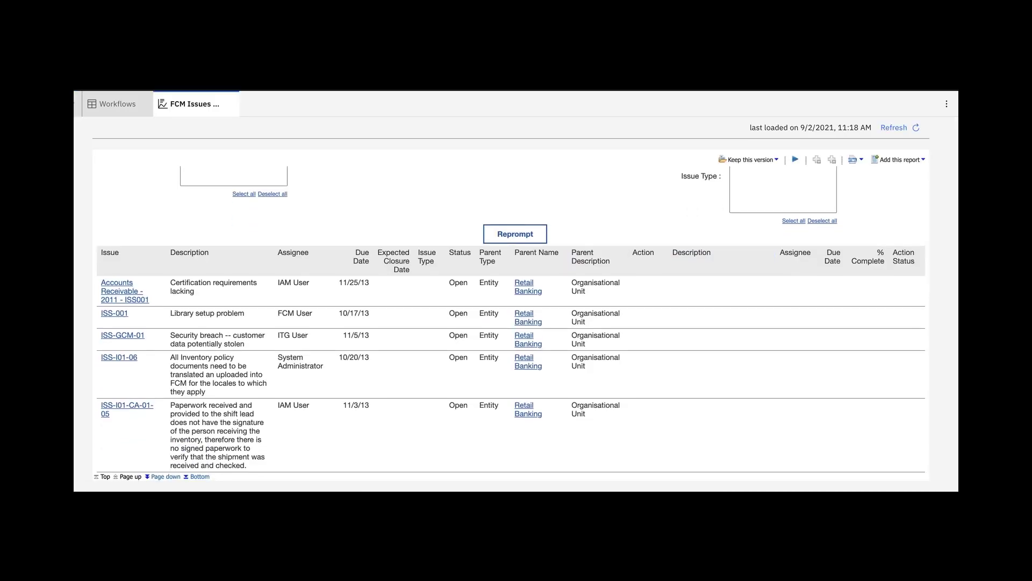
{"action": "scroll", "coordinate": [513, 319], "scroll_direction": "down", "scroll_amount": 1}
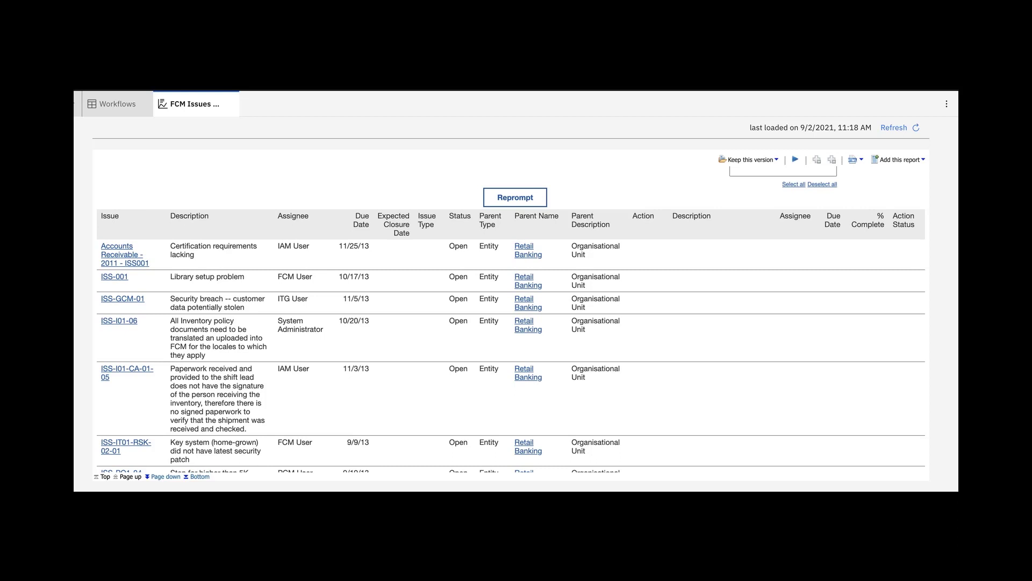
{"action": "scroll", "coordinate": [513, 324], "scroll_direction": "up", "scroll_amount": 3}
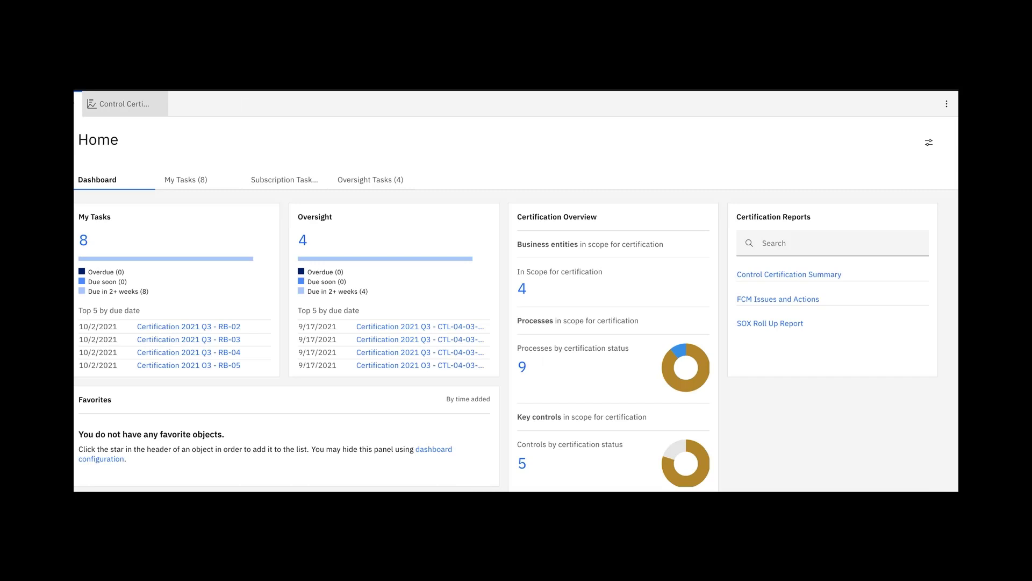
Step: Open the Control Certification Summary report from the home dashboard, review it, and switch to the FCM v2 slide presentation
{"action": "left_click", "coordinate": [789, 274]}
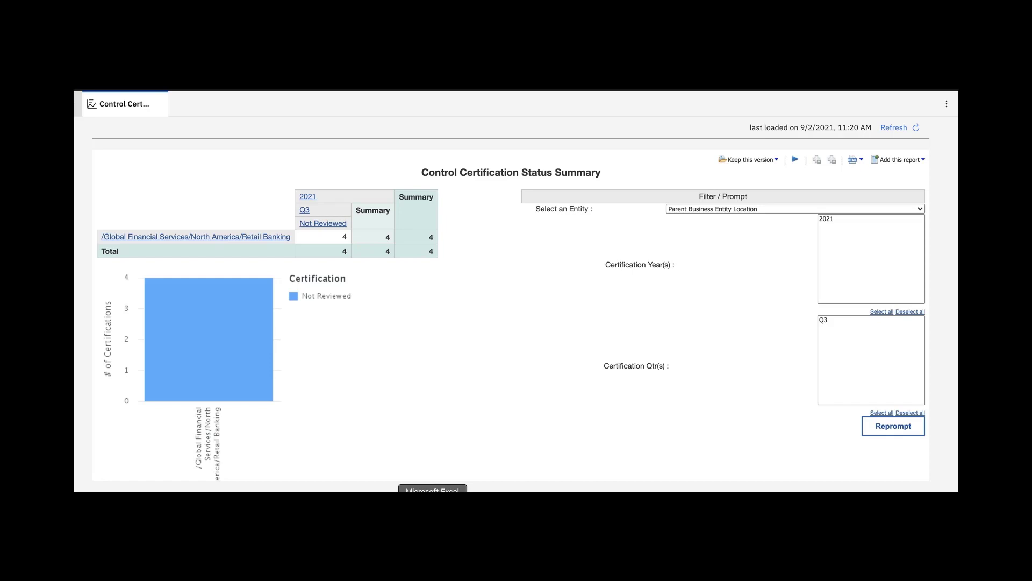
{"action": "key", "text": "super+Tab"}
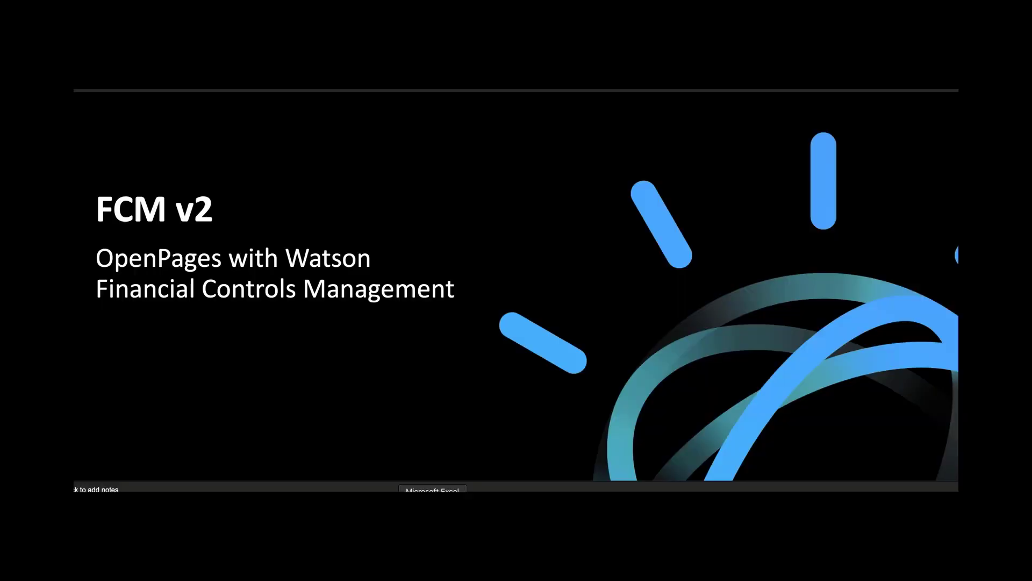